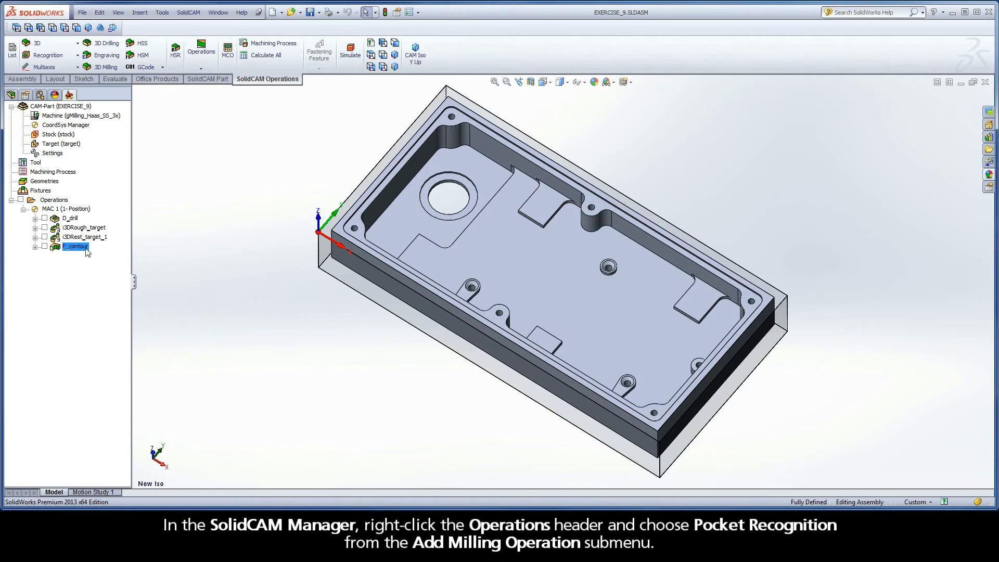
Add a Pocket Recognition milling operation and pick the target model's solid body as its new machining geometry.
right_click(51, 202)
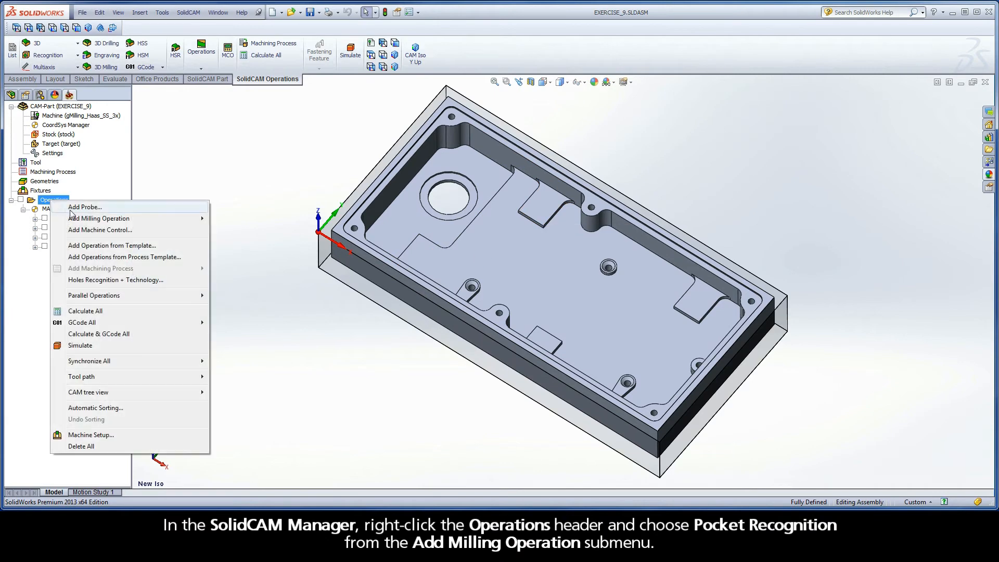
mouse_move(83, 219)
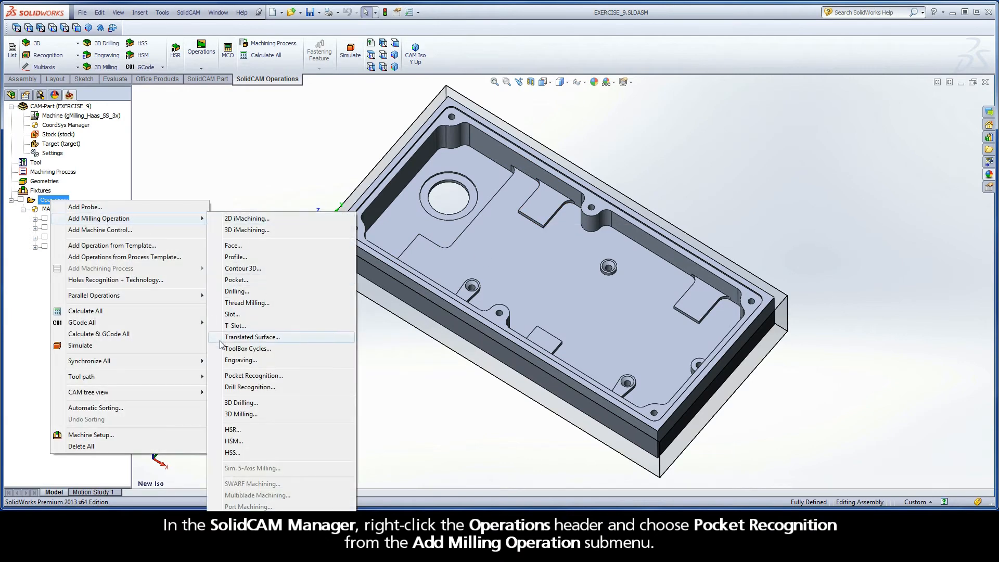
click(278, 378)
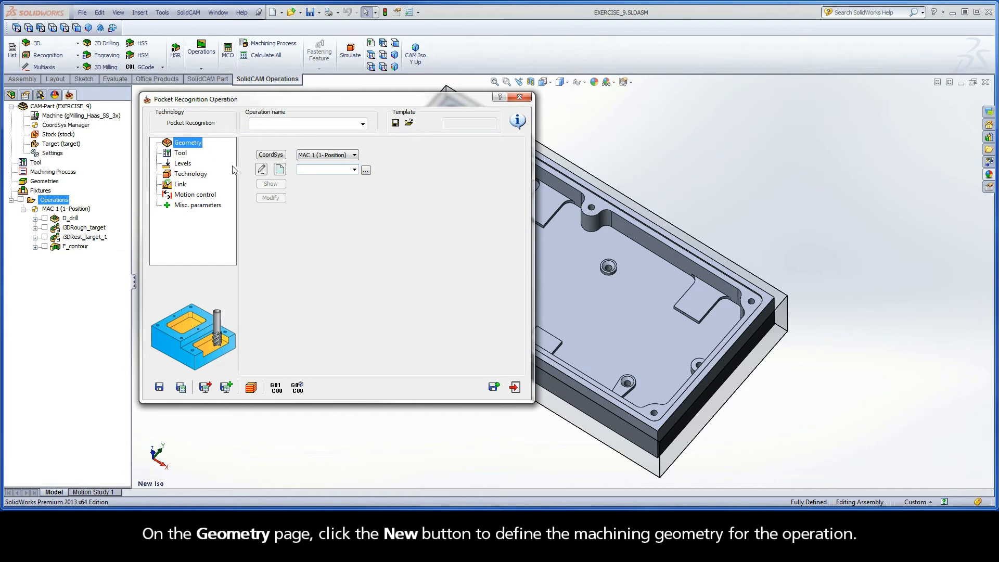
click(280, 169)
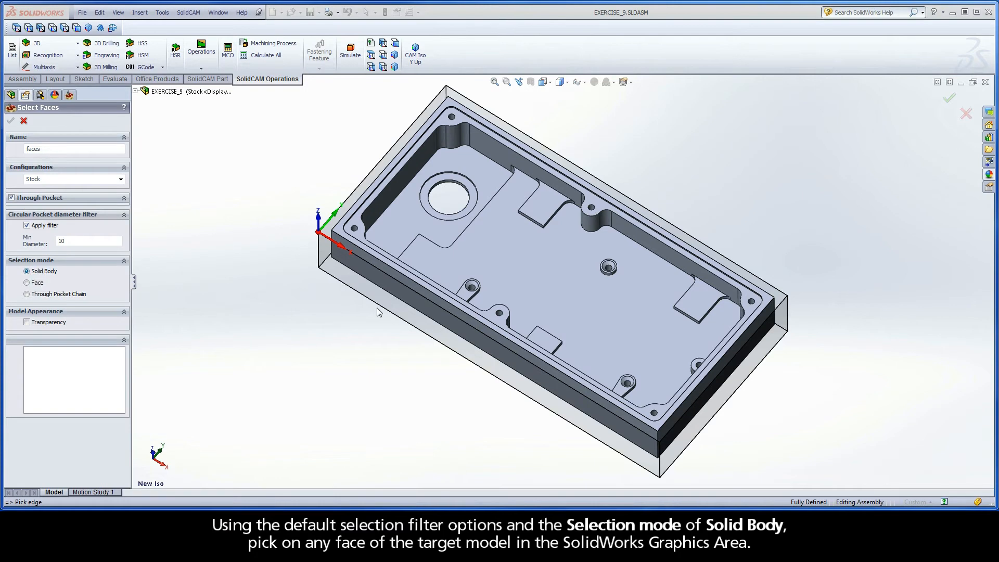
click(510, 258)
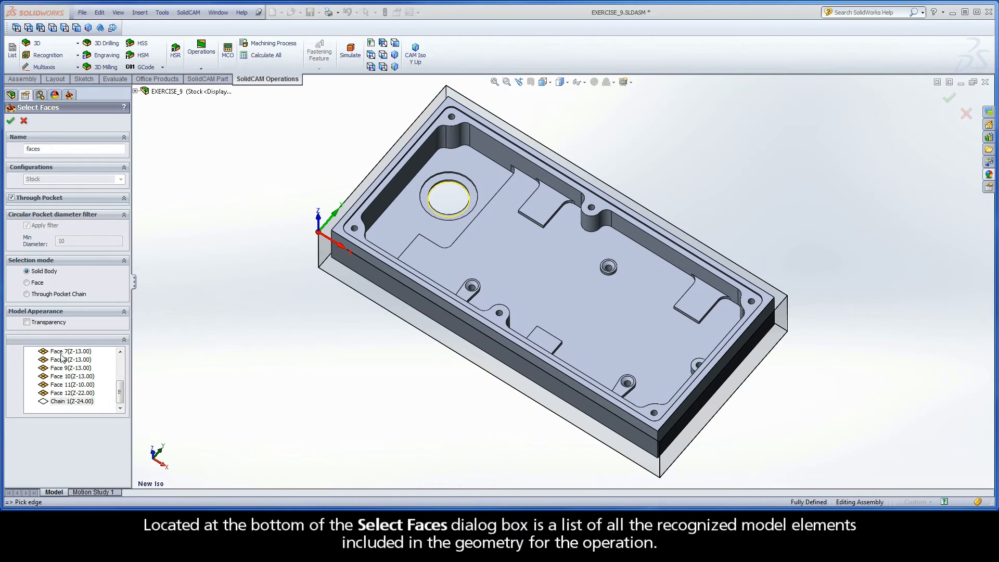
Examine the recognized faces one by one from Face 1 to Face 10, checking each one's location on the model.
scroll(119, 383, up, 1)
mouse_move(119, 383)
mouse_down()
mouse_move(120, 364)
mouse_move(121, 399)
mouse_move(120, 375)
mouse_up()
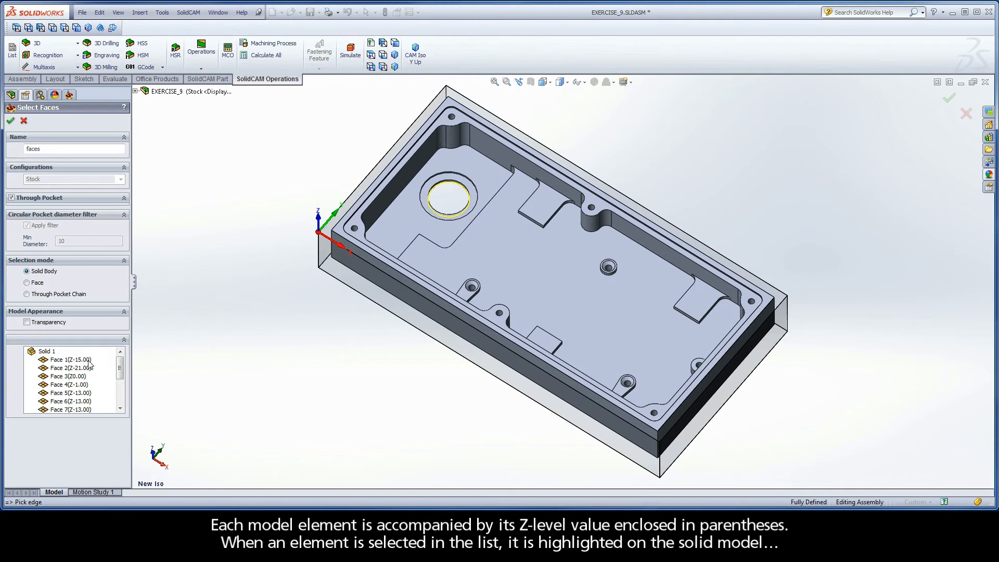
click(69, 360)
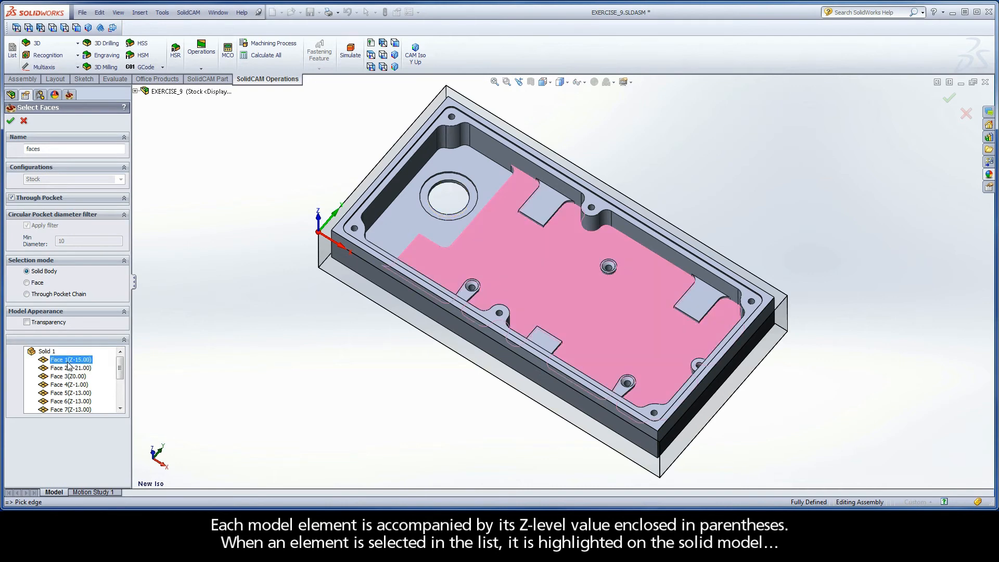
click(67, 369)
click(69, 376)
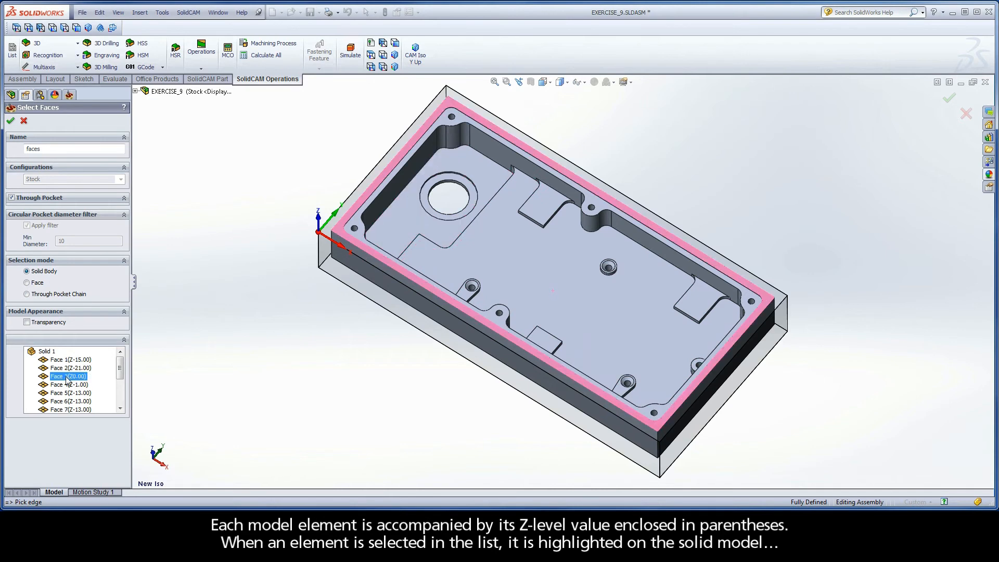
click(68, 384)
click(68, 393)
click(68, 401)
click(68, 409)
click(68, 410)
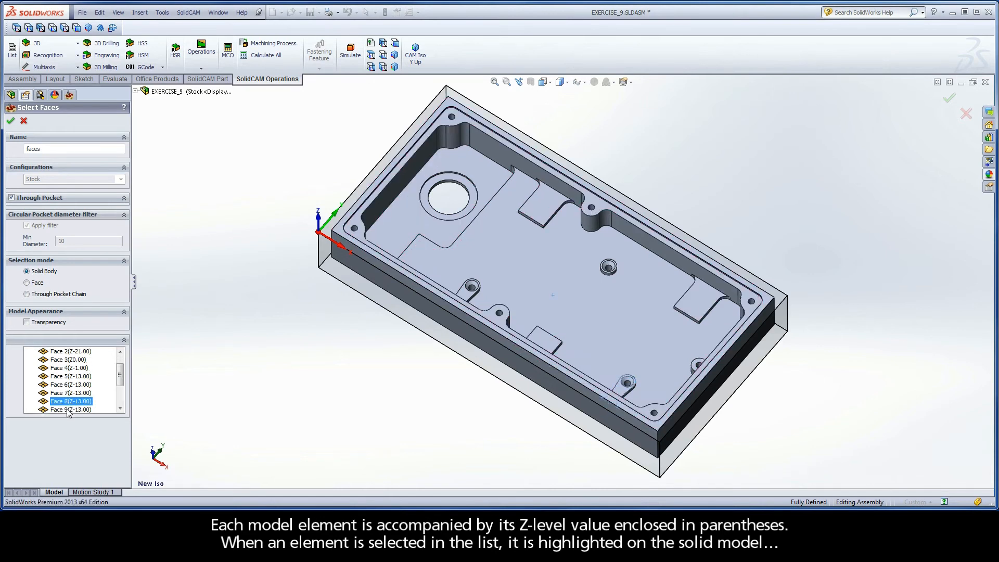
click(67, 409)
click(67, 410)
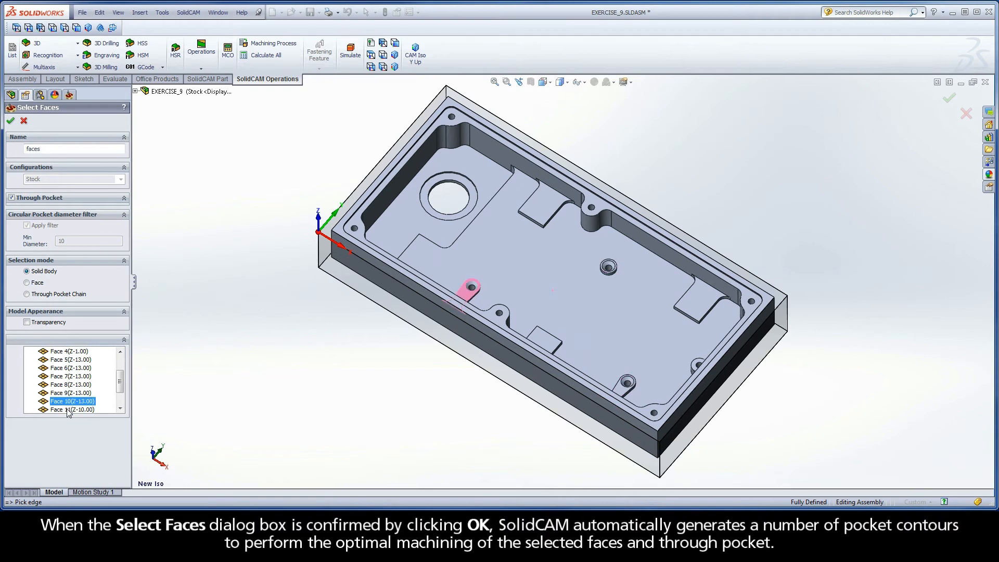
Accept the face selection and modify the geometry to exclude the top faces.
click(11, 121)
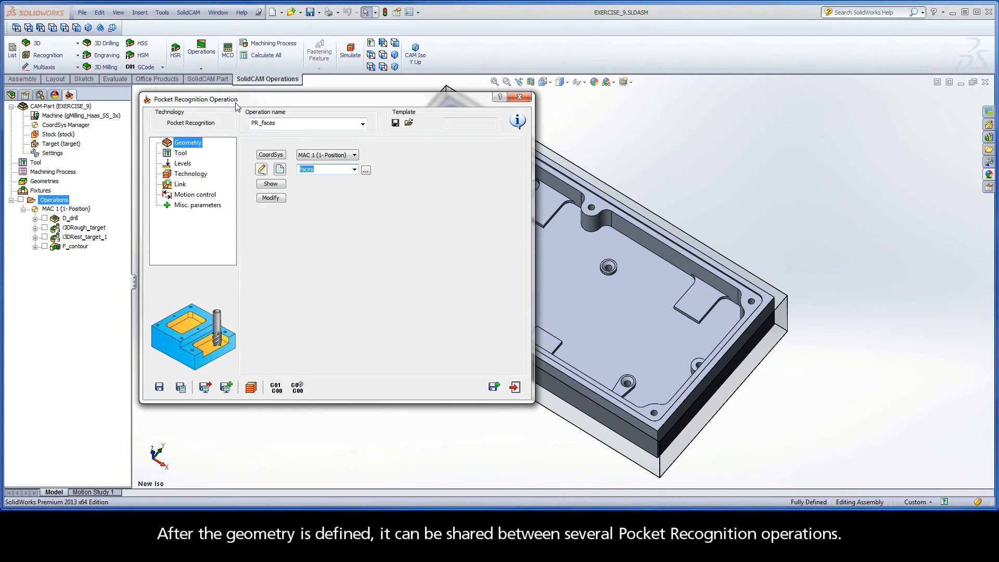
click(271, 198)
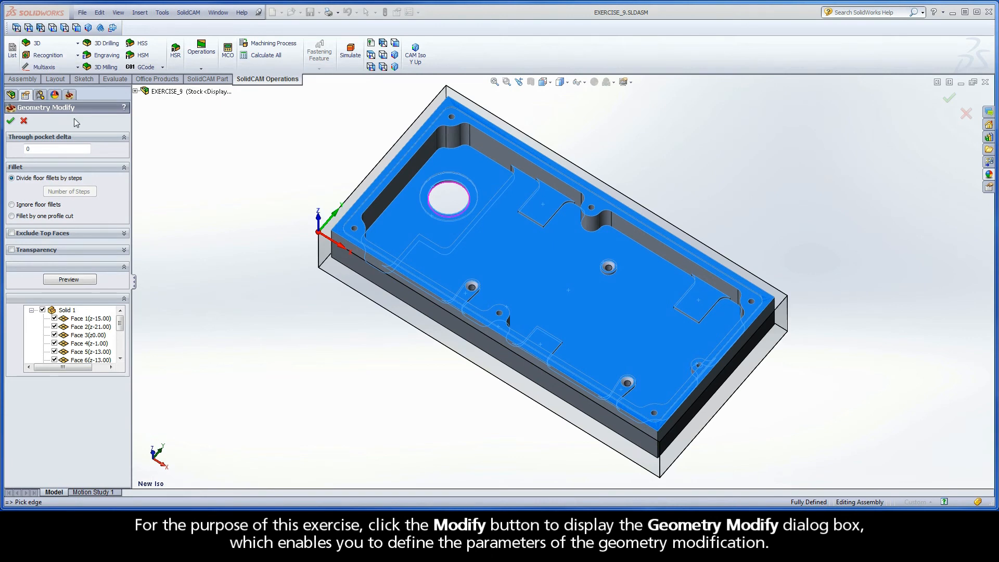
click(12, 234)
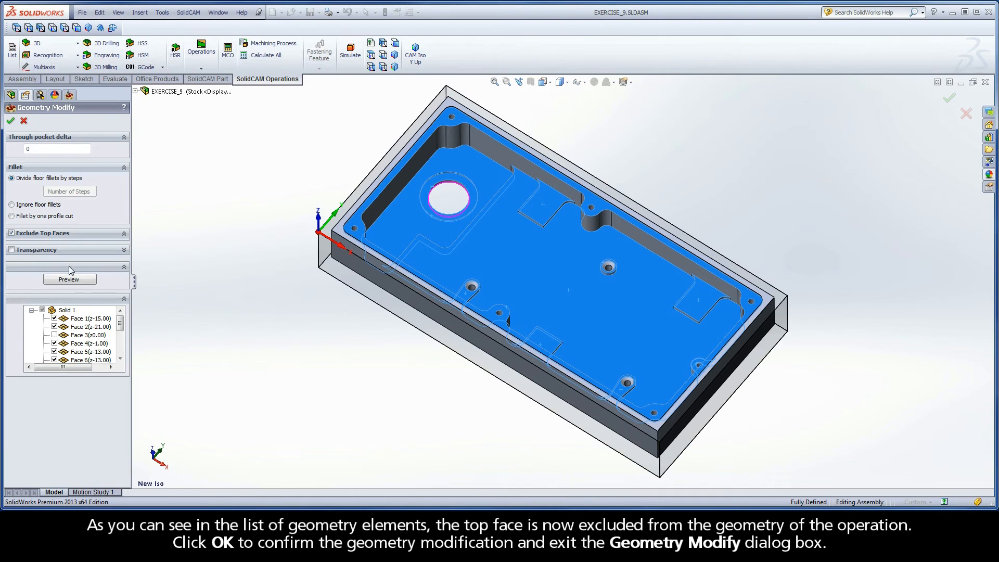
click(11, 121)
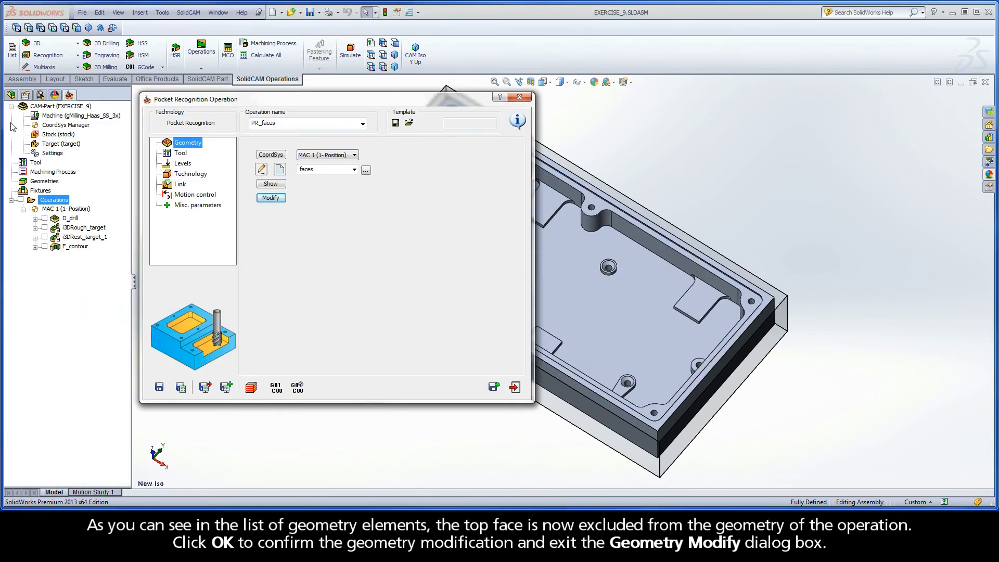
Assign tool number 3, the 6 mm end mill, to the pocket recognition operation.
click(180, 152)
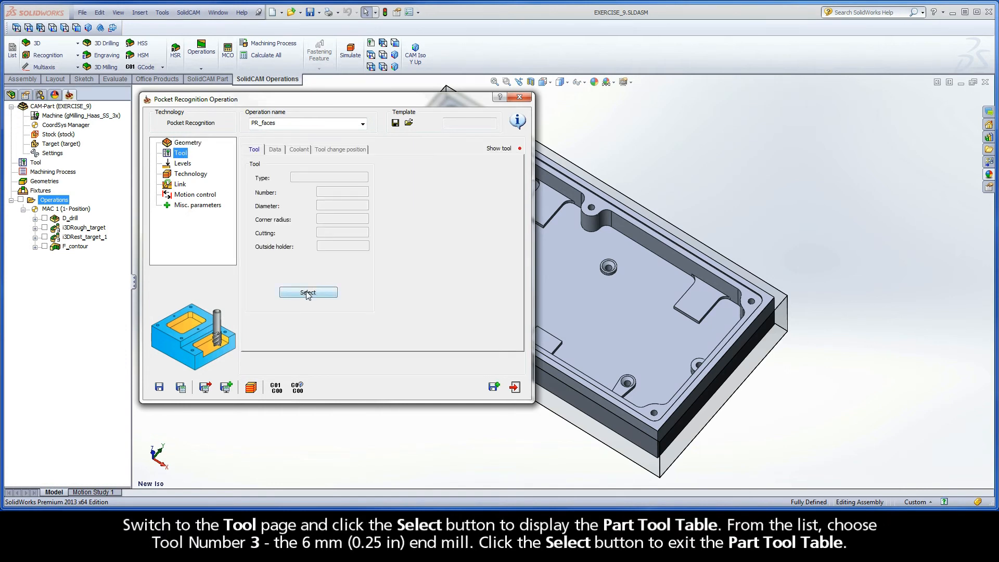
click(308, 291)
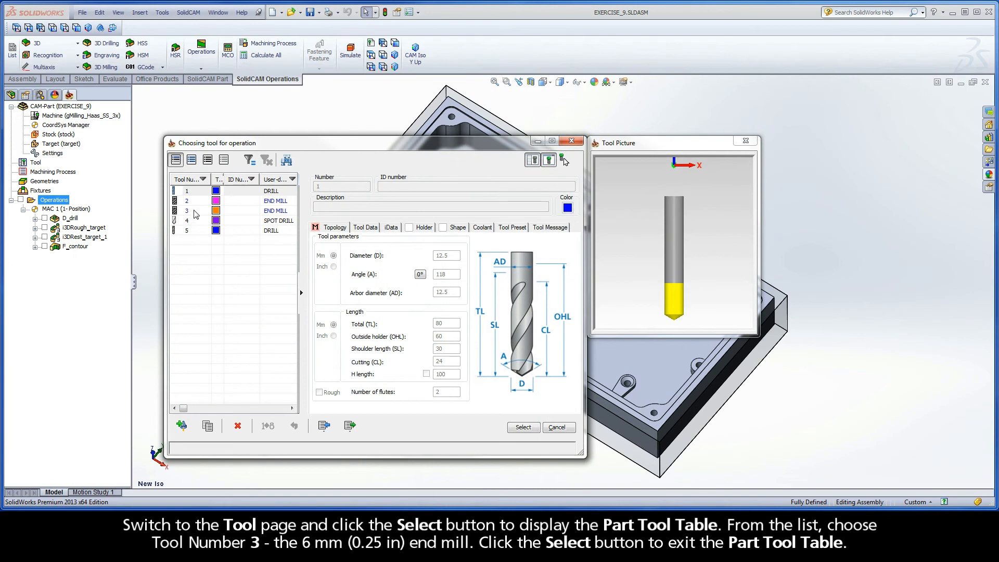
click(196, 213)
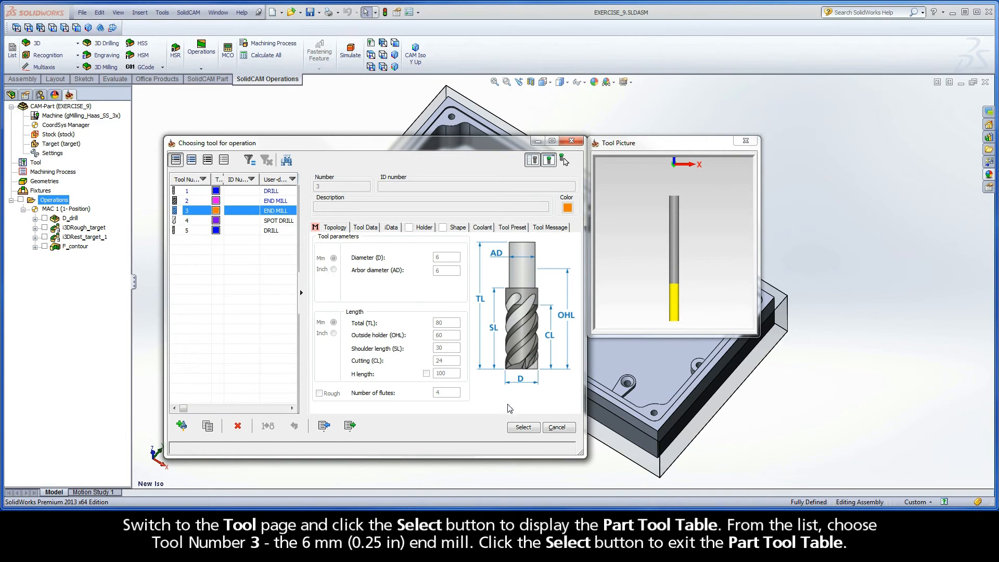
click(523, 428)
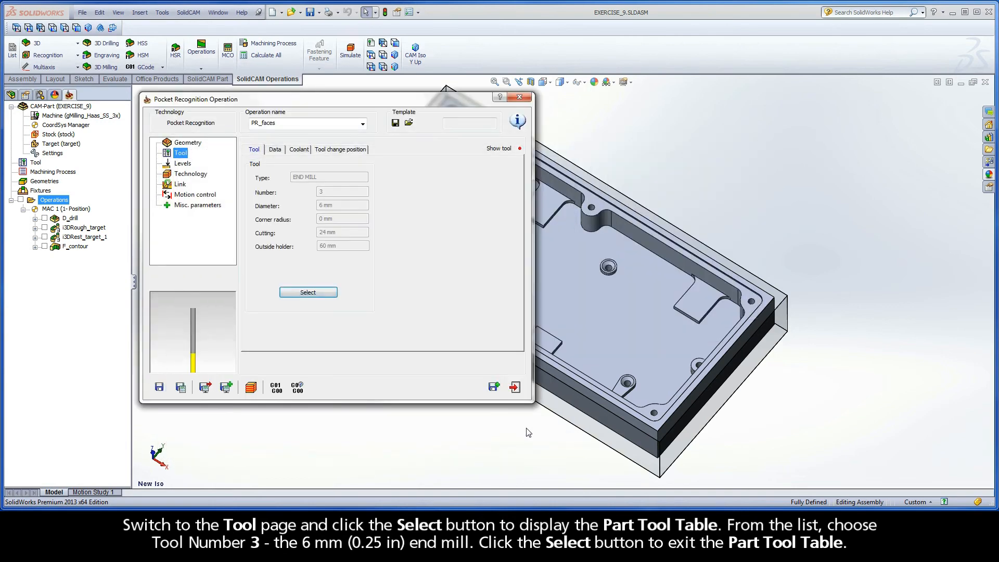
Define the upper milling level from the top face of the stock model.
click(183, 164)
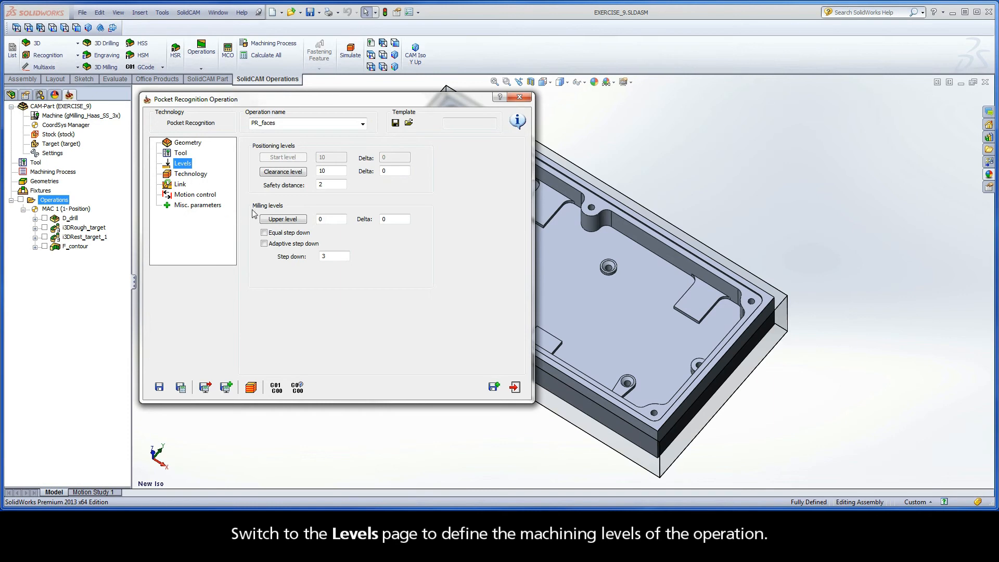
click(283, 219)
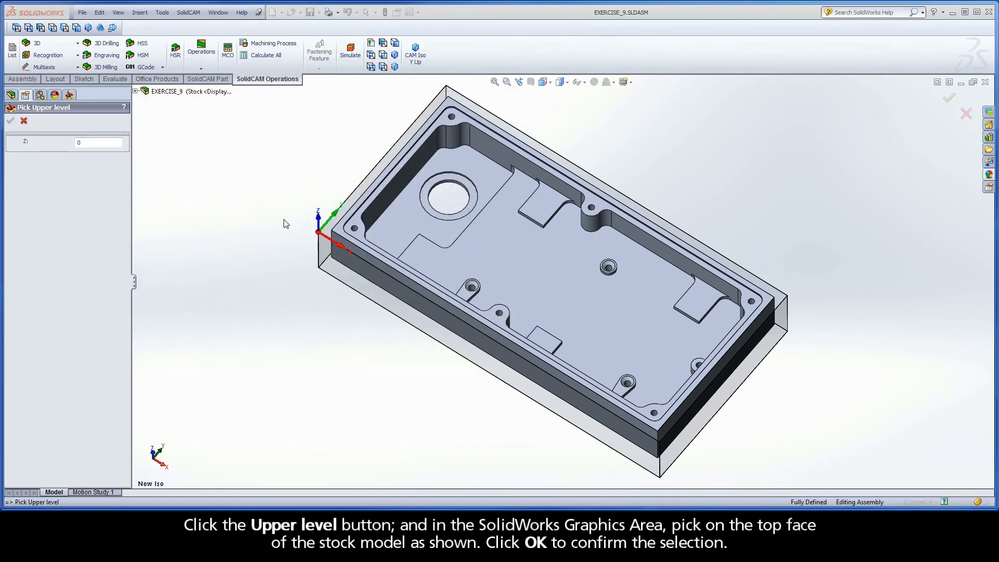
click(327, 236)
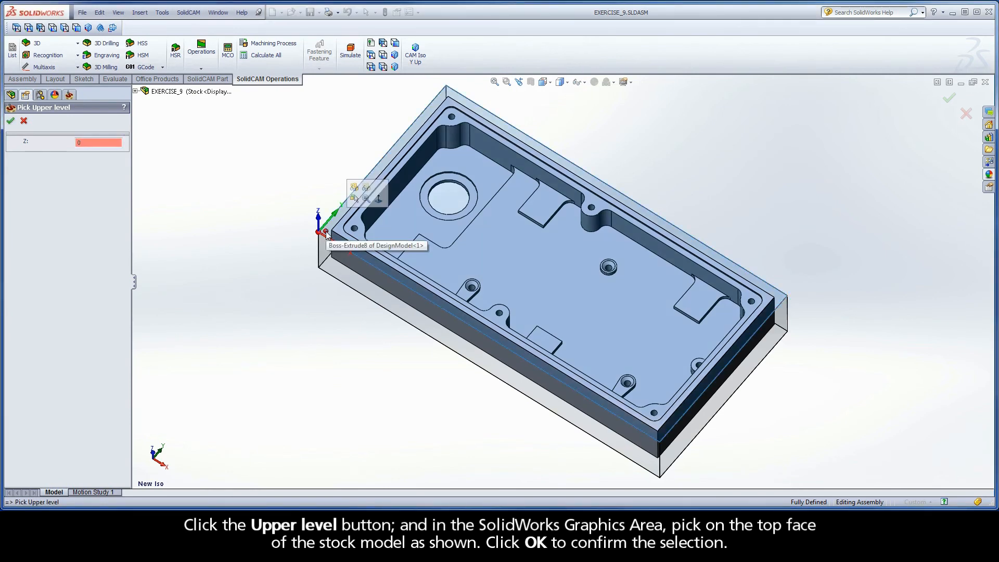
click(11, 121)
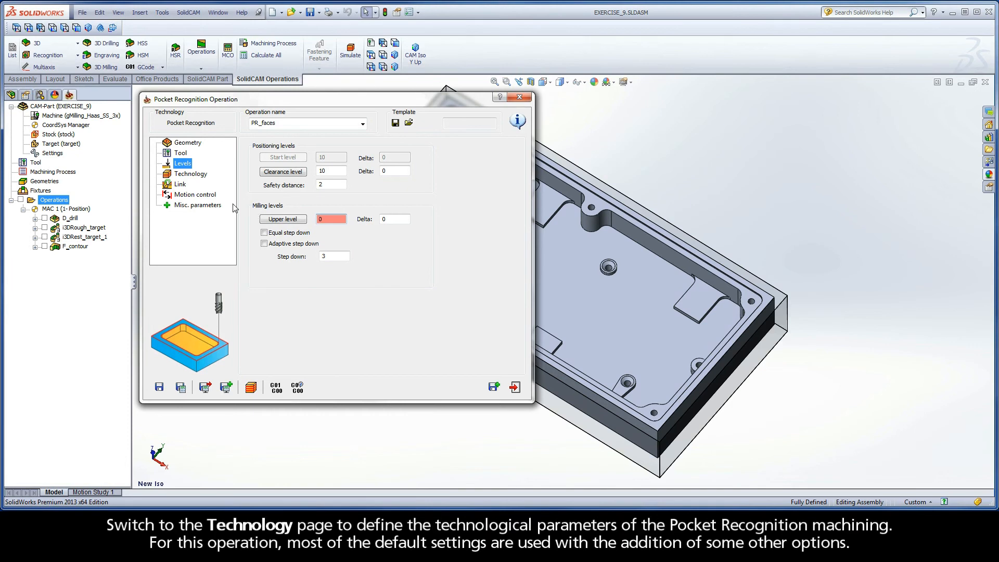
Enable Final cut for the operation's contour technology.
click(190, 174)
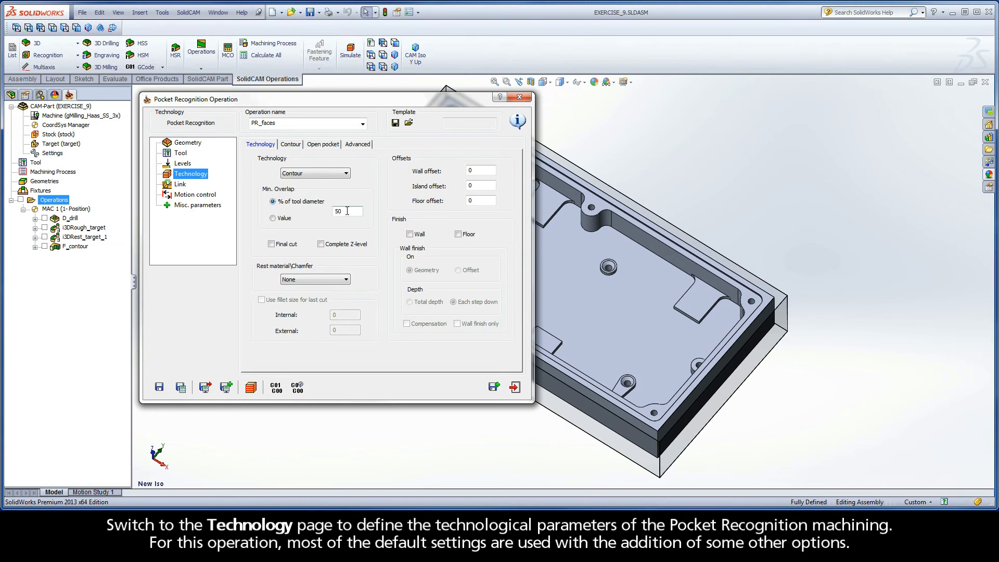
click(271, 244)
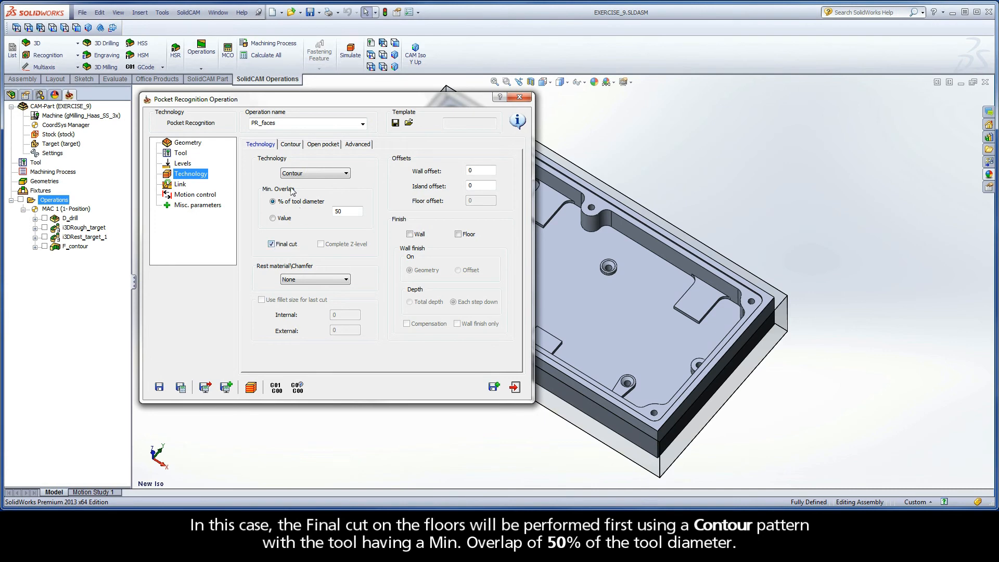
click(335, 211)
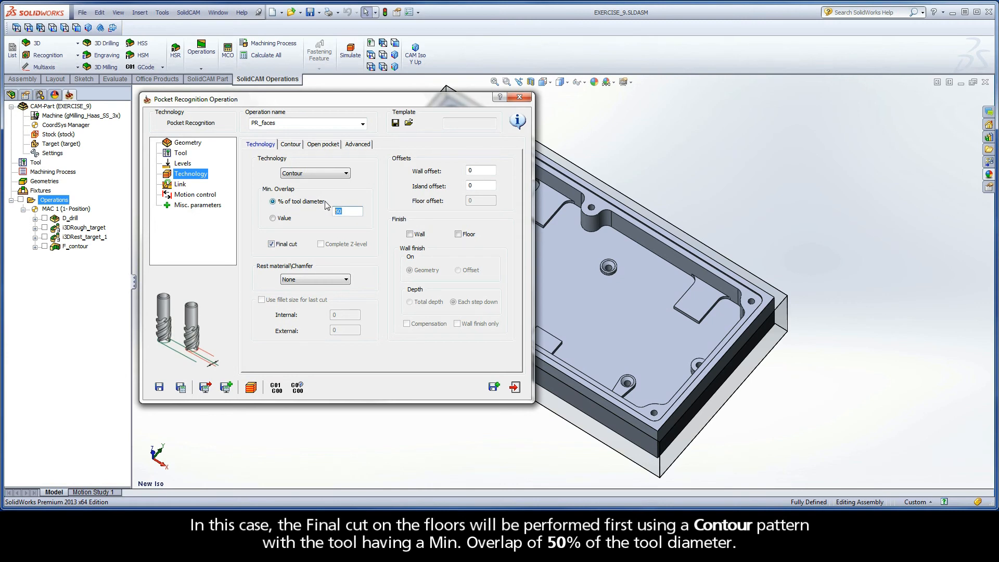
Enable wall finishing with 0.5 mm wall and island offsets, and make the contour pattern start from Outside.
click(410, 235)
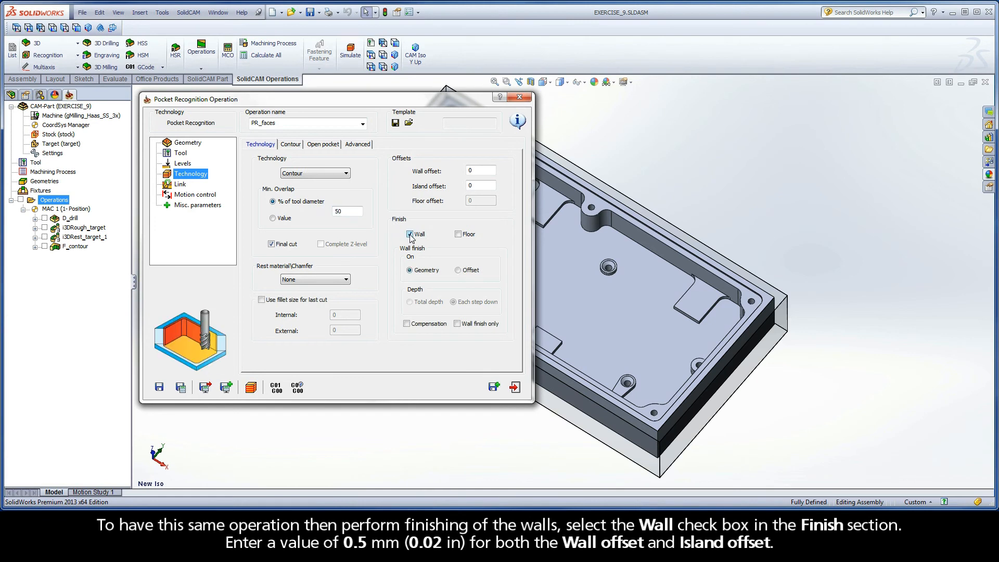
double_click(477, 170)
text(0.5)
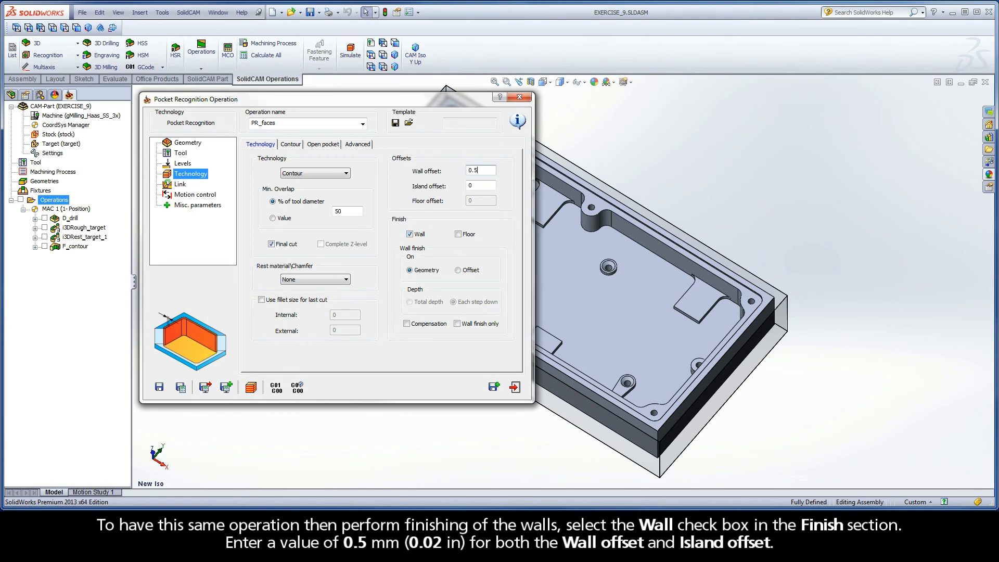
click(476, 185)
text(.5)
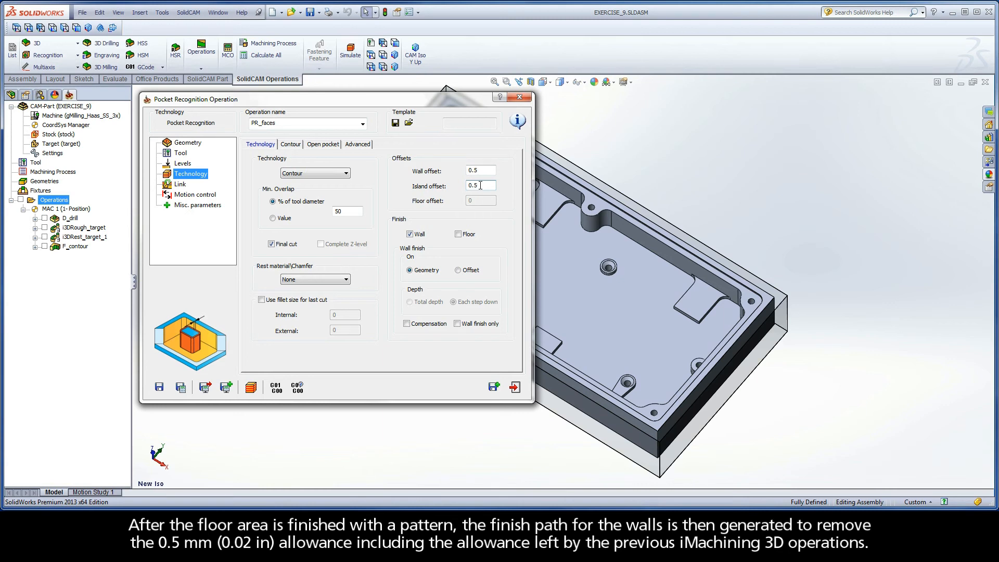
click(291, 145)
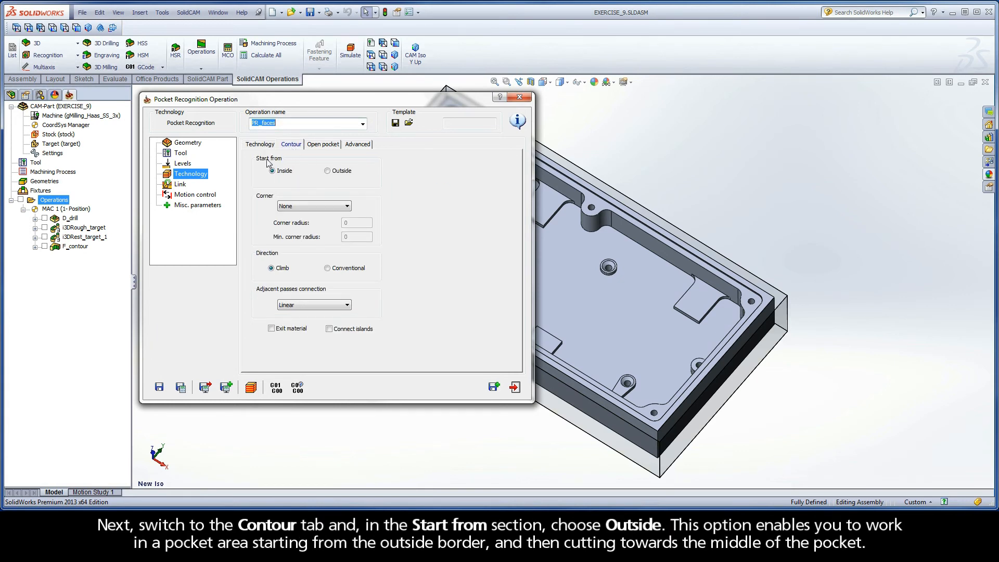
click(328, 171)
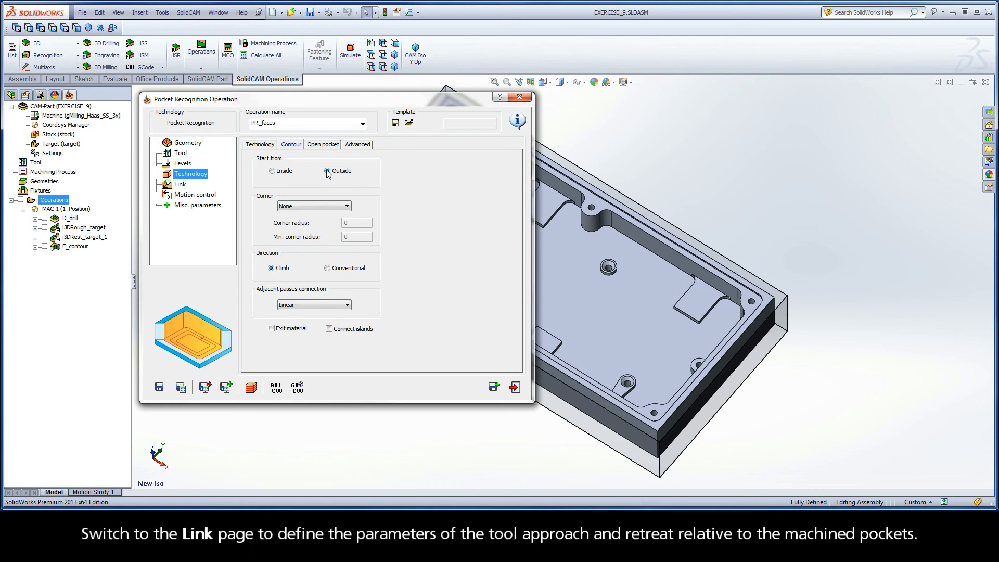
Set an Arc lead-in with a 3 mm radius and make the lead-out the same as the lead-in.
click(180, 185)
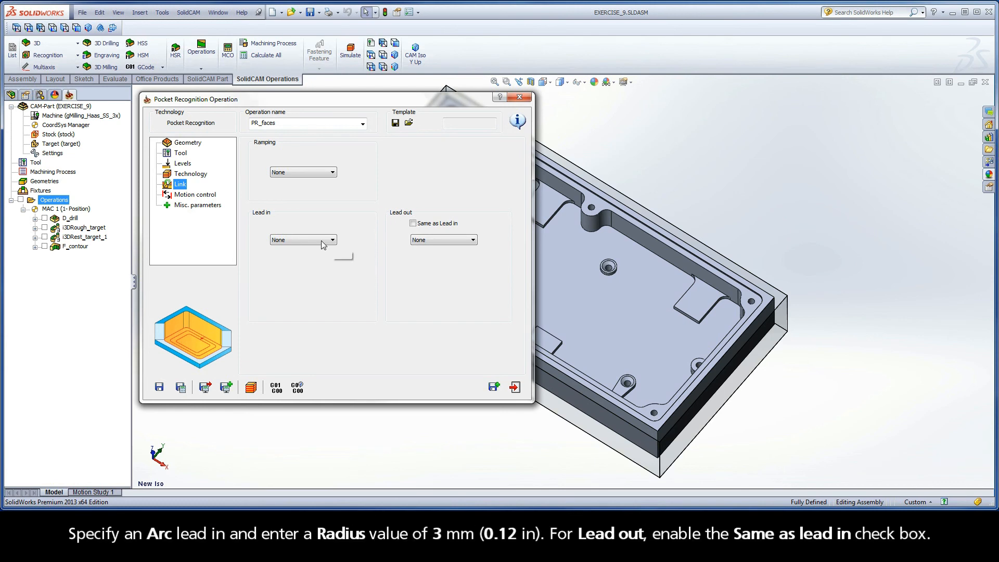
click(291, 240)
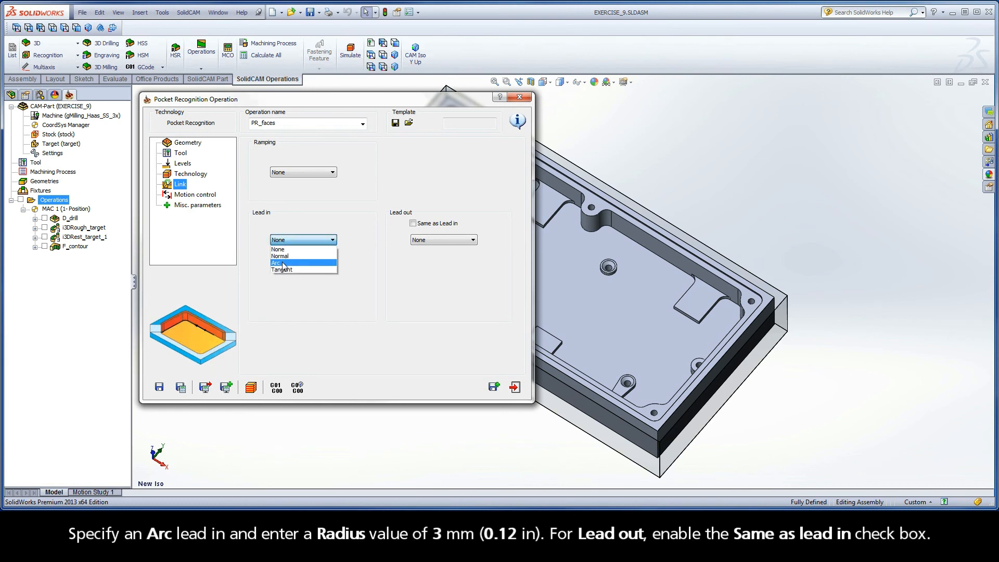
click(283, 263)
text(3)
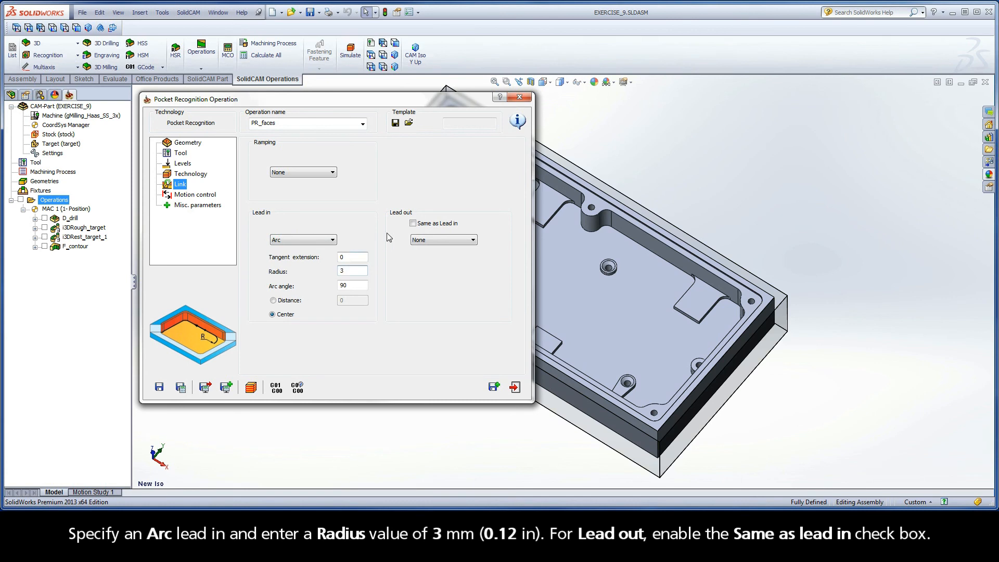
click(413, 224)
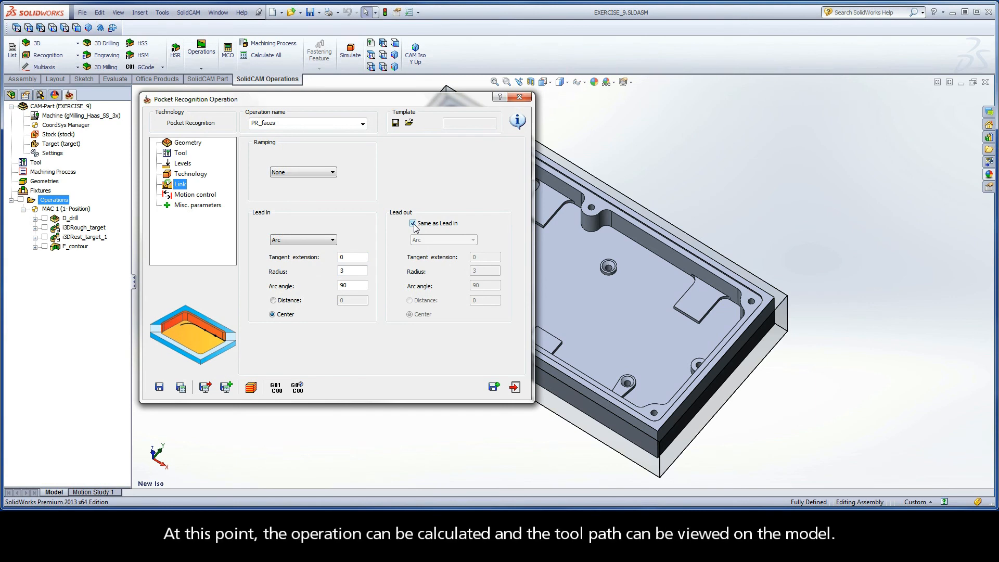
Save the Pocket Recognition operation and calculate its tool path.
click(180, 389)
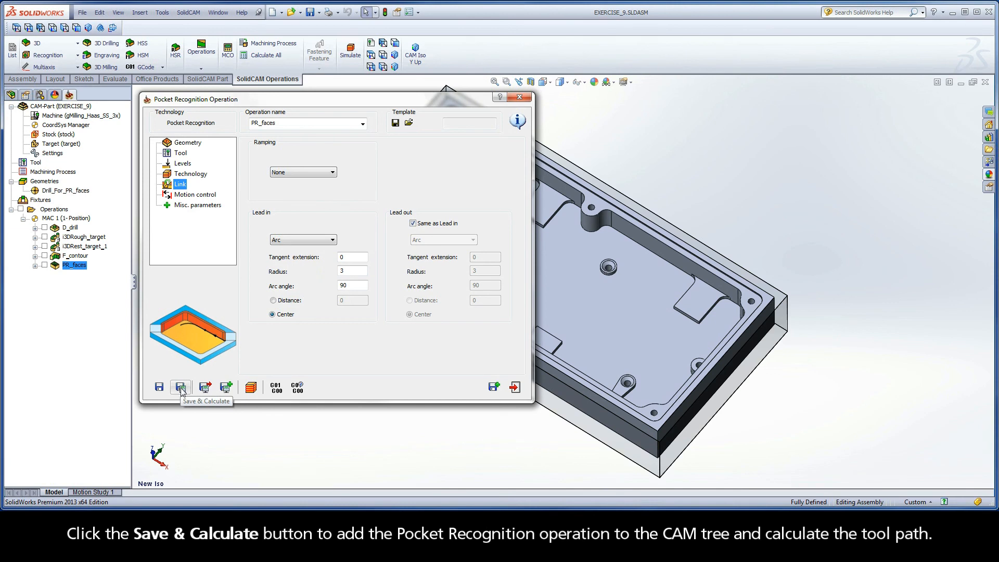
Simulate the PR_faces tool path in SolidVerify, increasing the simulation speed as it plays, and close the simulation and the Pocket Recognition operation.
click(252, 388)
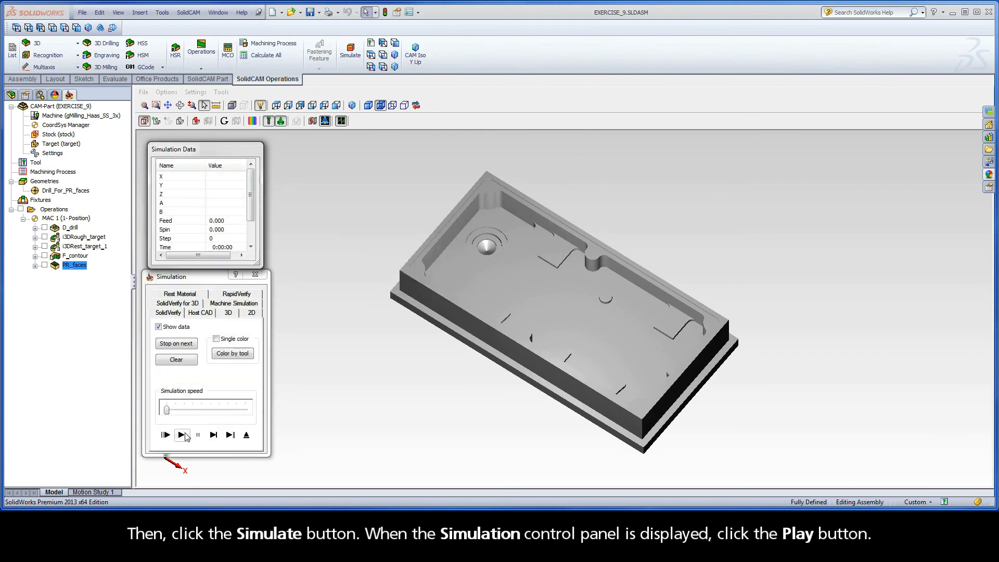
click(182, 436)
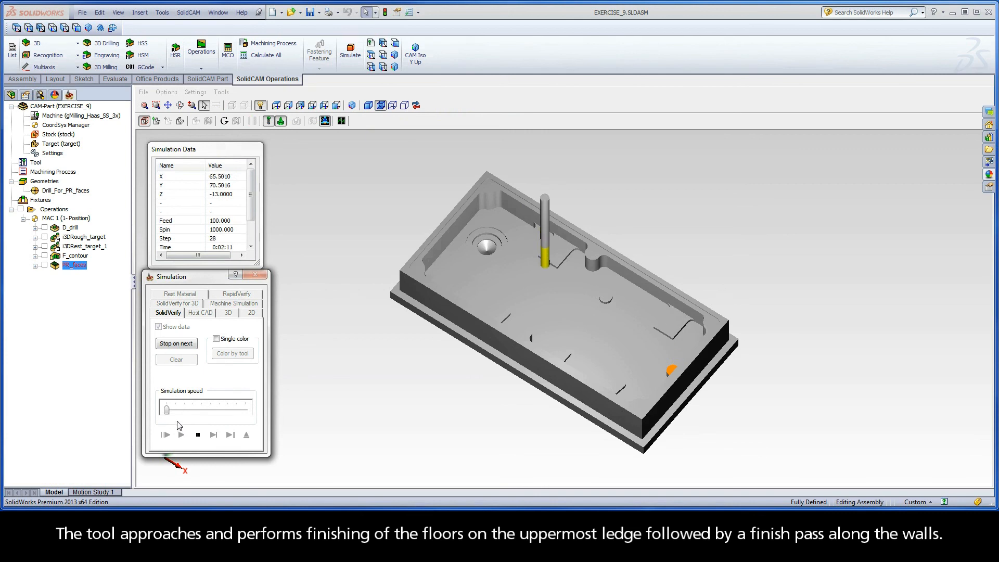
click(176, 409)
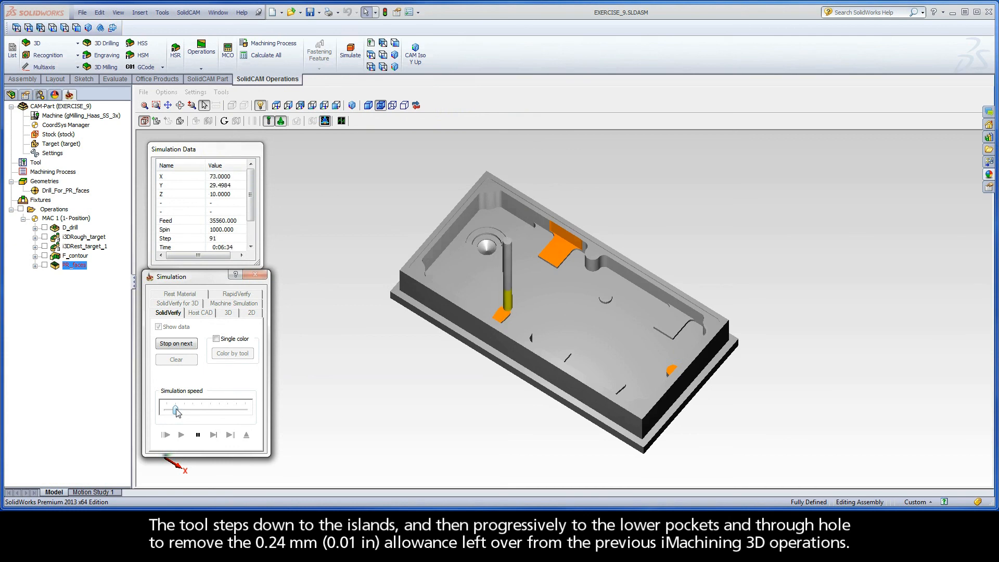
drag(176, 410, 184, 410)
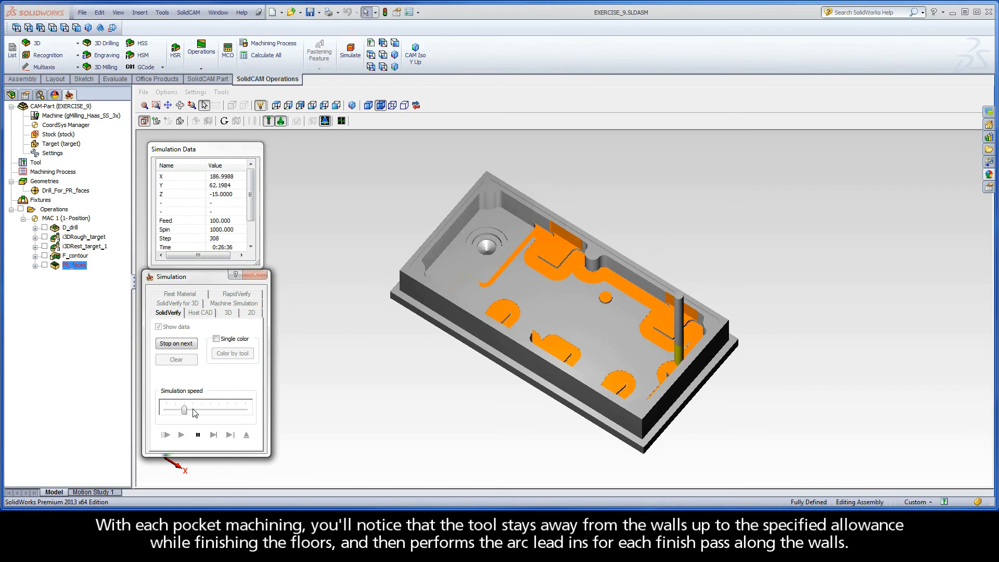
click(193, 410)
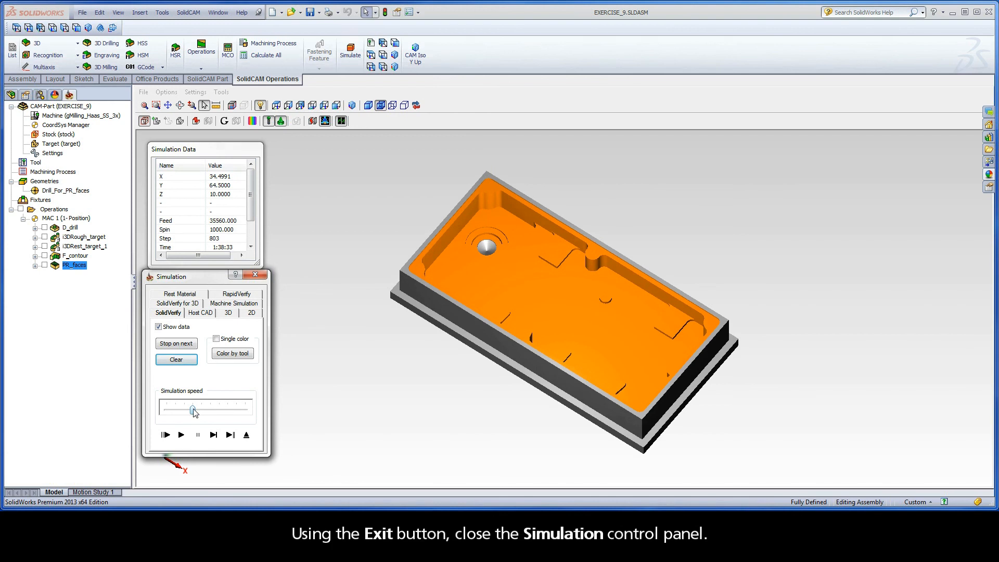
click(246, 435)
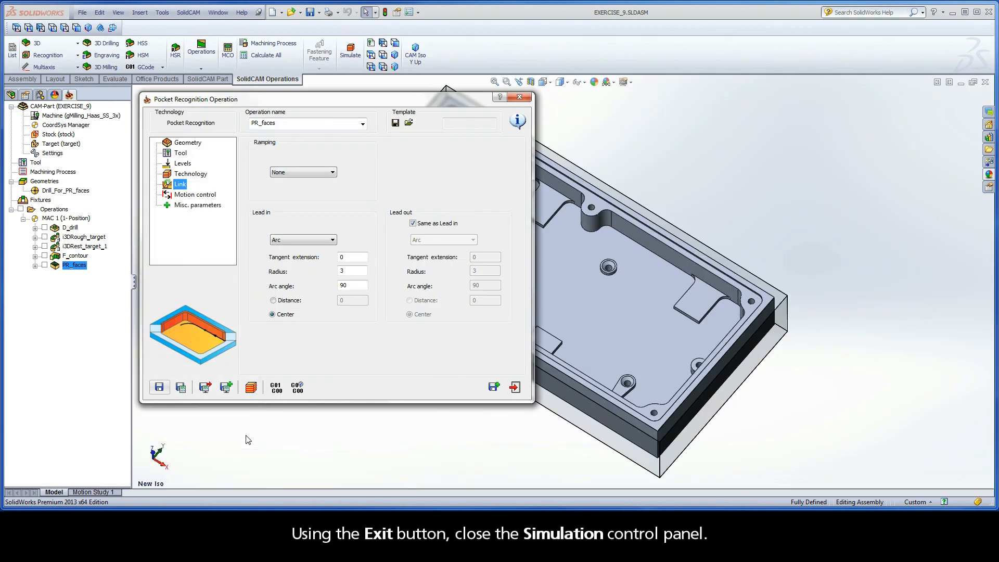
click(513, 388)
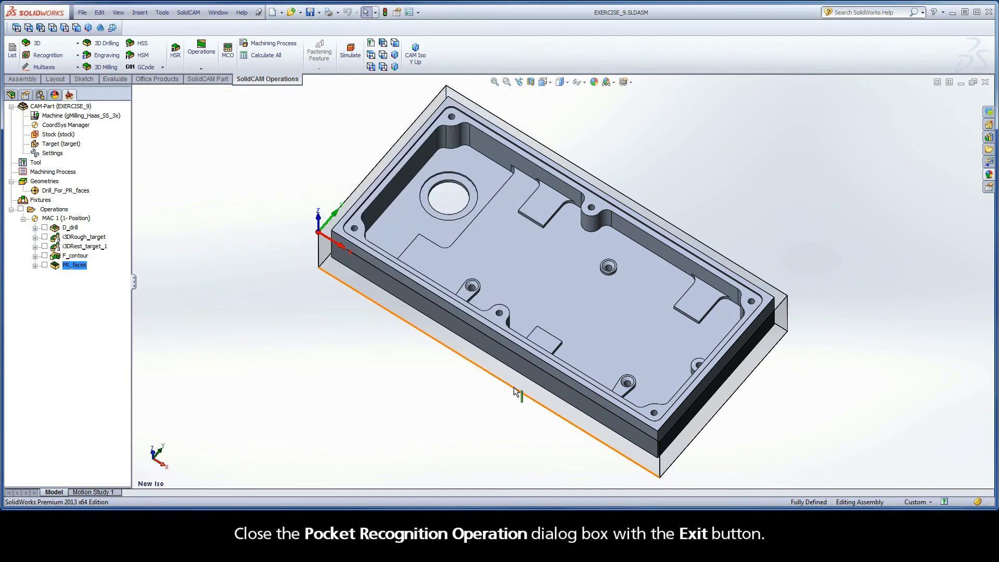